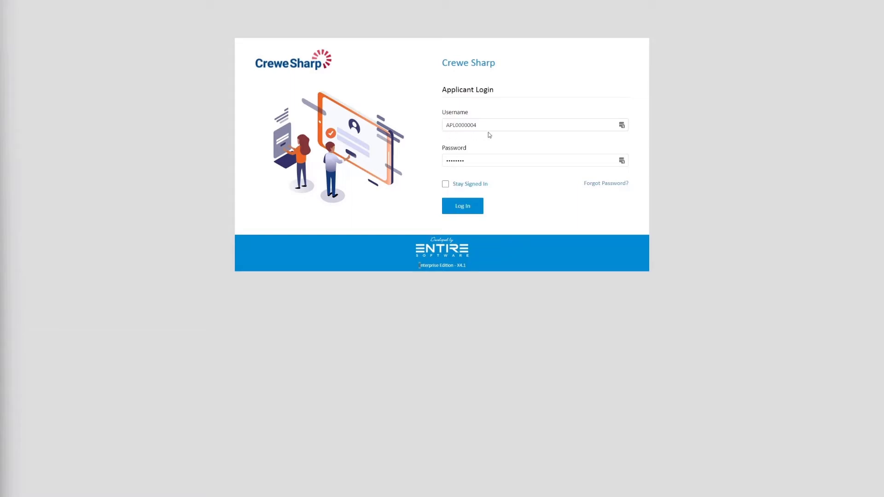
Step: Log in to the applicant portal with the filled-in credentials and decline saving them to LastPass
click(460, 210)
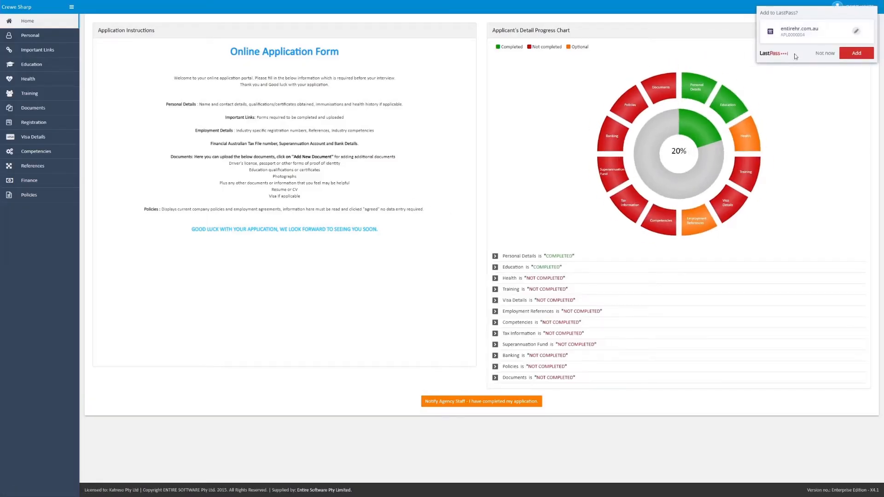
click(824, 54)
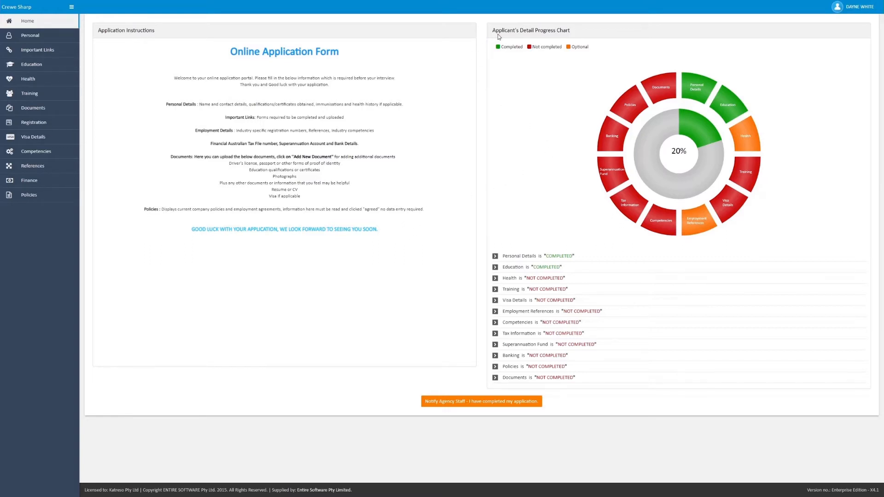
Step: Examine the stage statuses for Education, Personal Details and the overall completion in the applicant's progress chart
mouse_move(730, 97)
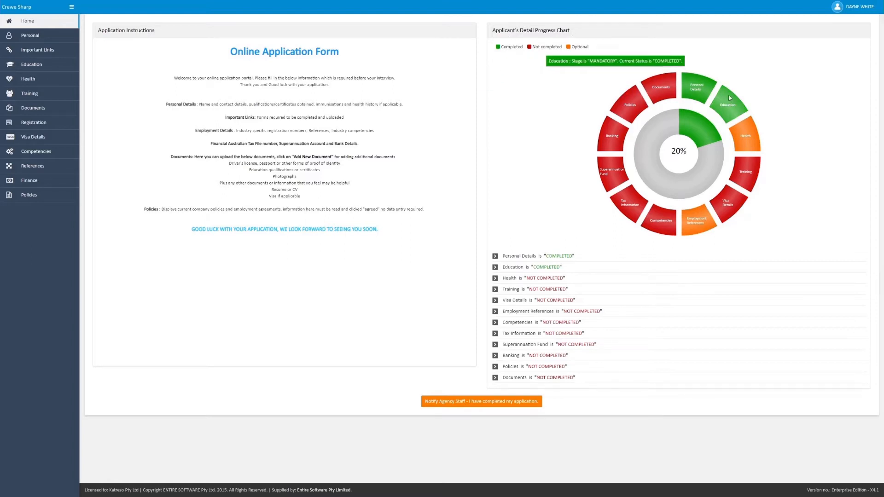
mouse_move(692, 99)
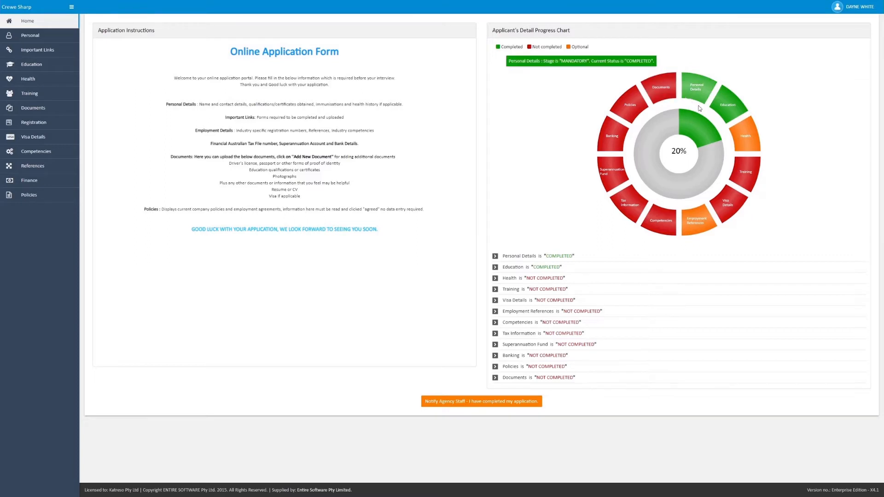
mouse_move(755, 145)
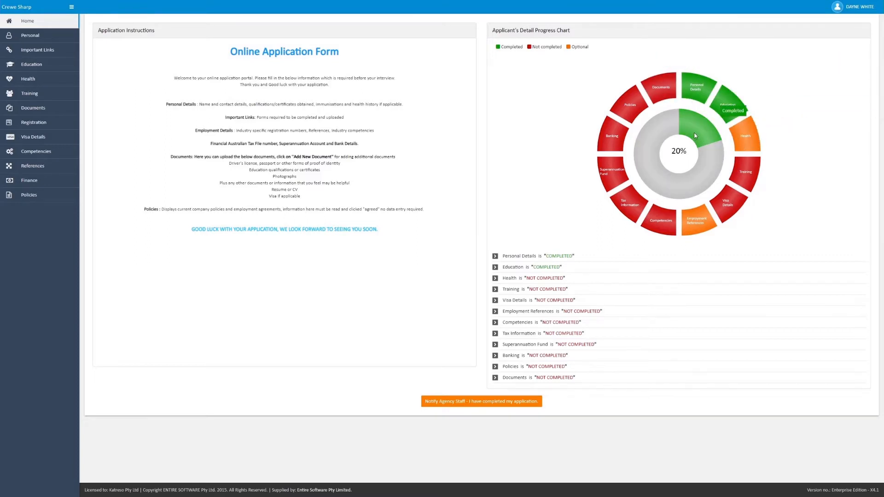
mouse_move(693, 177)
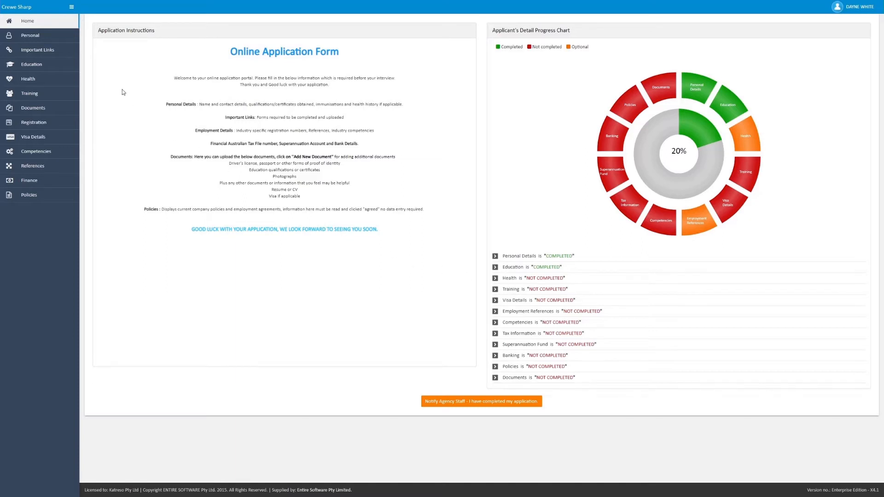
Step: Review the Personal section's personal, contact and emergency contact details, applicant's comment and postal address type
click(42, 38)
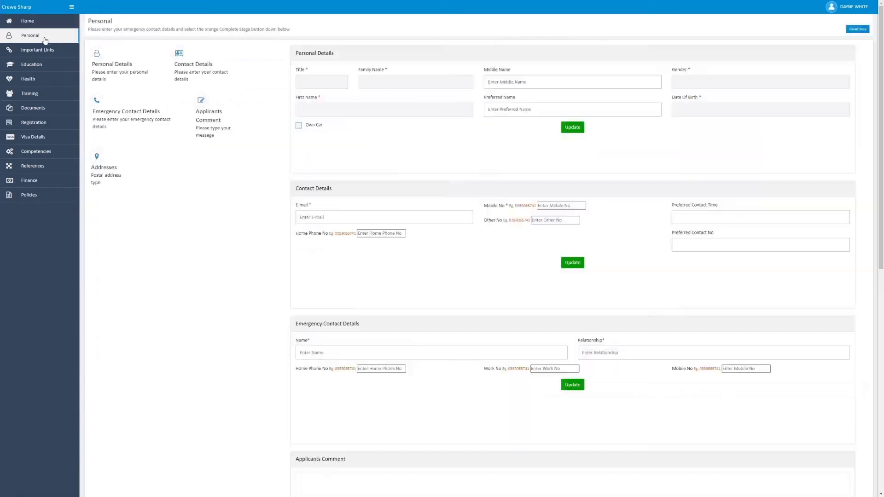
click(141, 74)
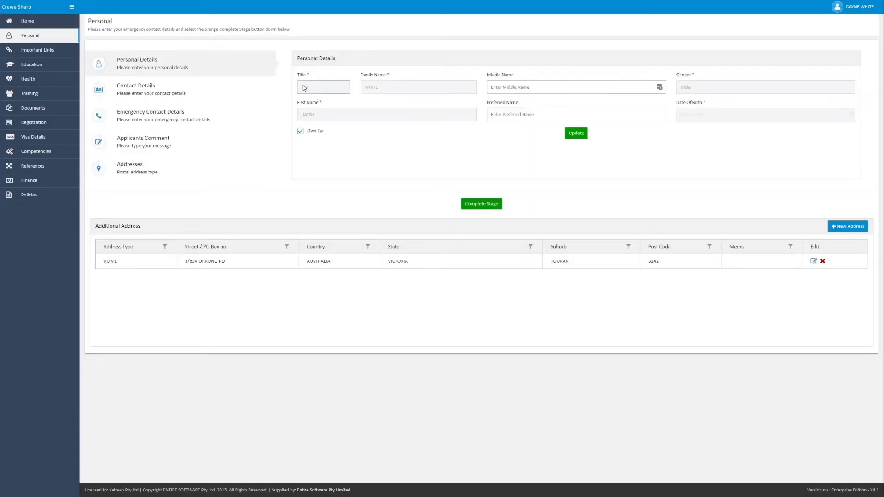
click(202, 91)
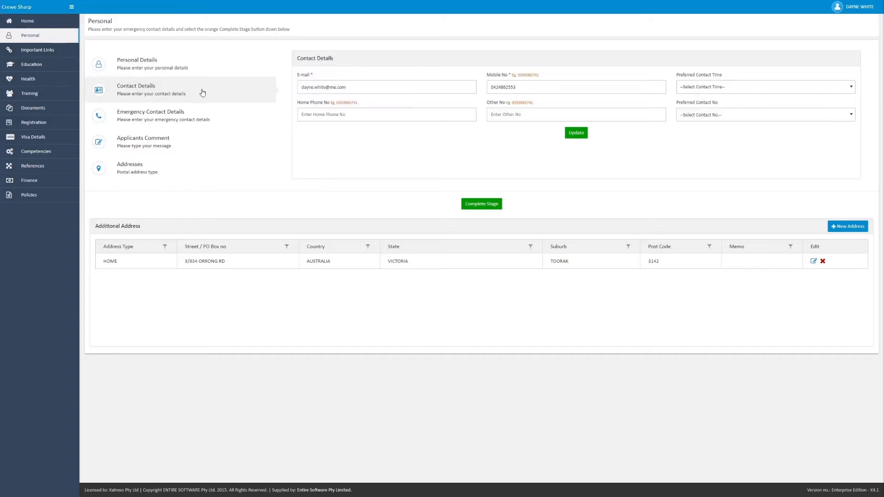
click(202, 122)
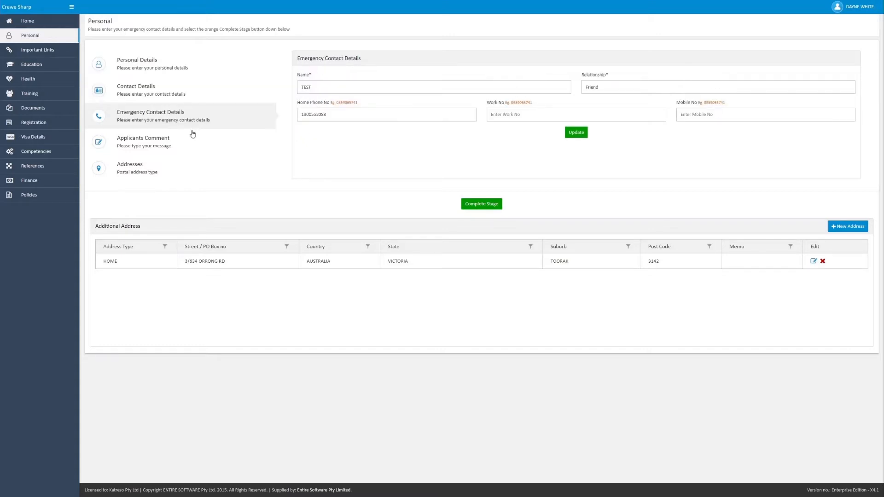
click(172, 153)
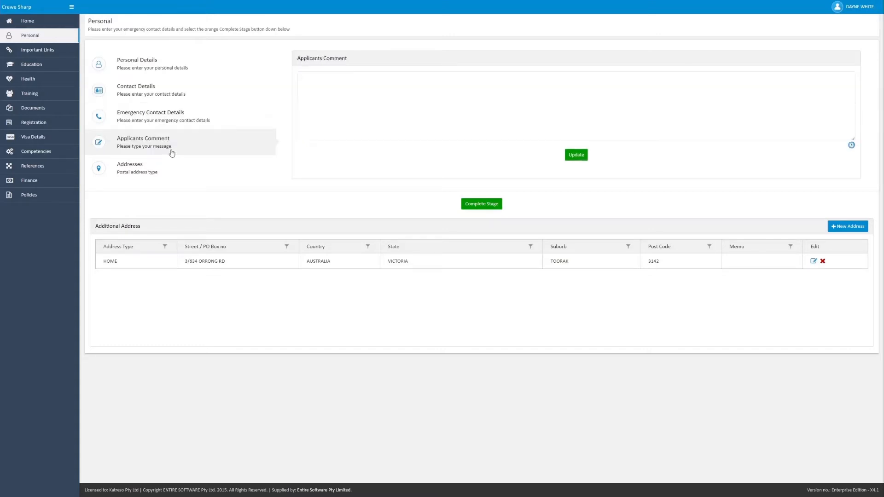
click(162, 174)
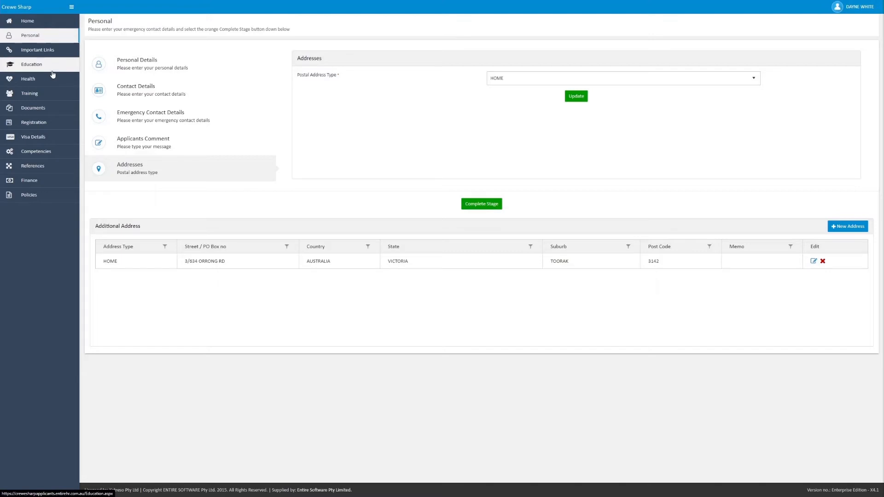
Step: Review the Own Car option in the personal details and the preferred contact time and number choices in the contact details
click(123, 71)
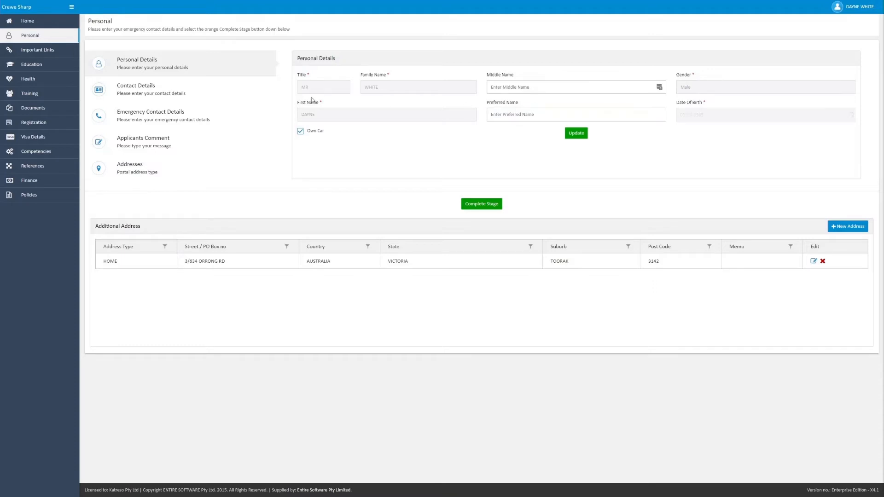
click(300, 132)
click(110, 89)
click(334, 93)
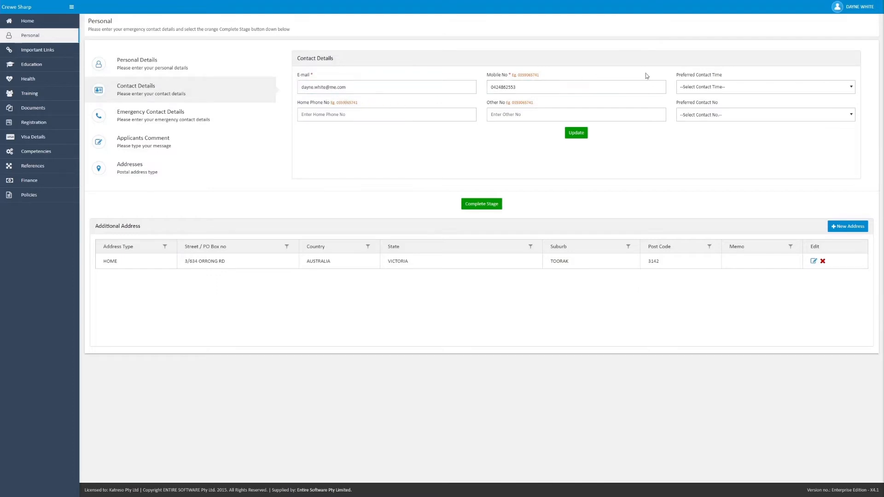
click(694, 94)
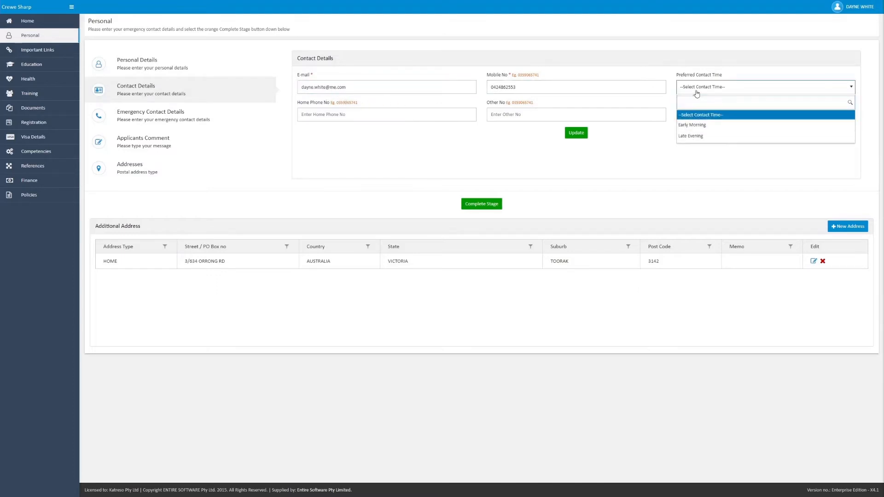
click(696, 116)
click(697, 116)
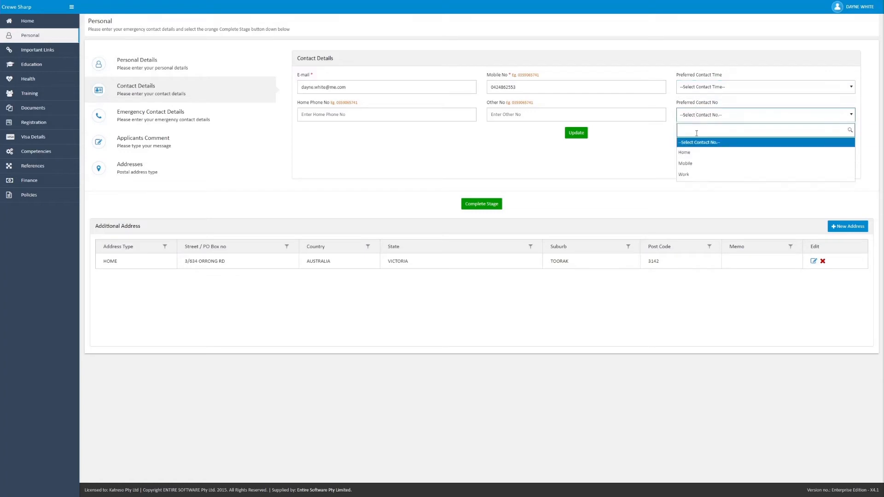
click(637, 157)
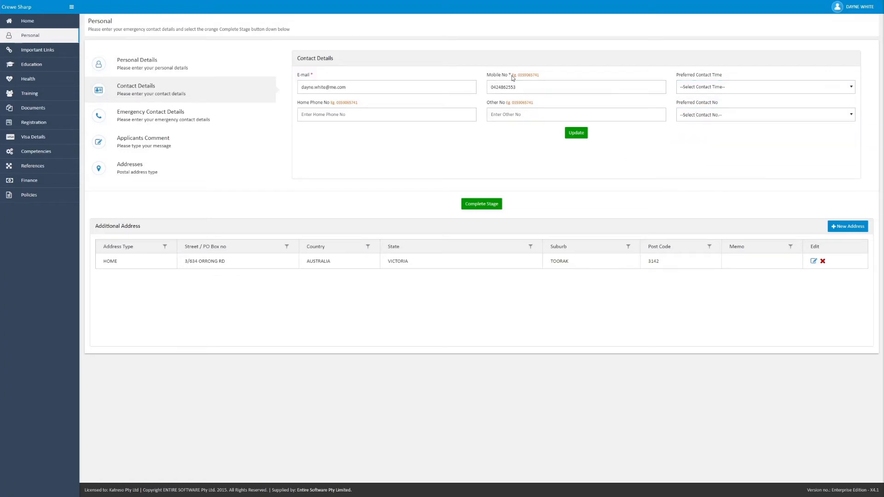
Step: Read the instructions for the forms and training listed under Important Links
click(60, 56)
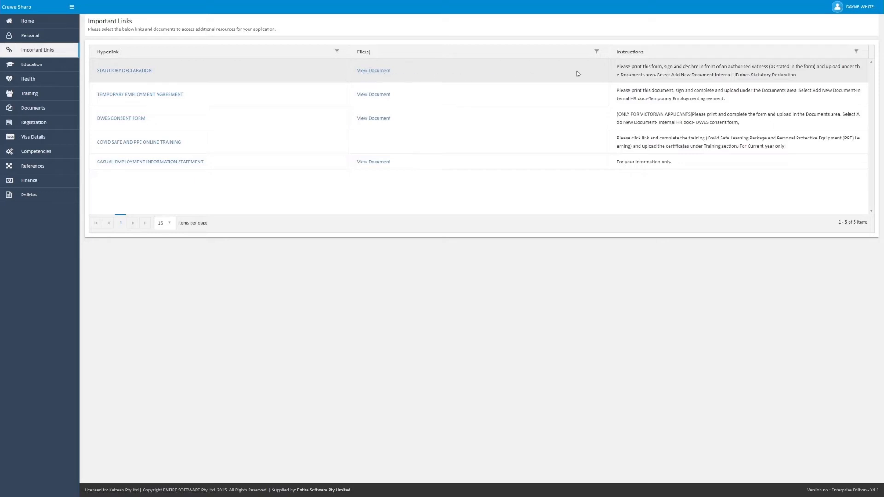
drag(631, 68, 644, 91)
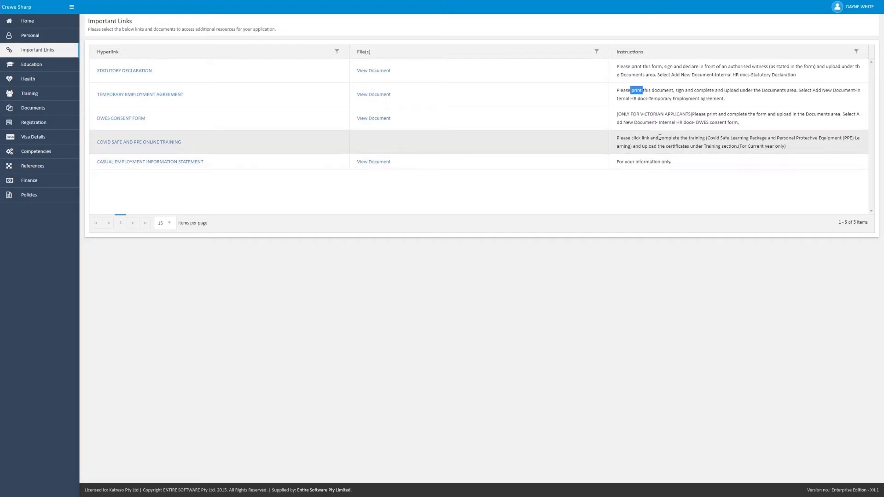
click(454, 151)
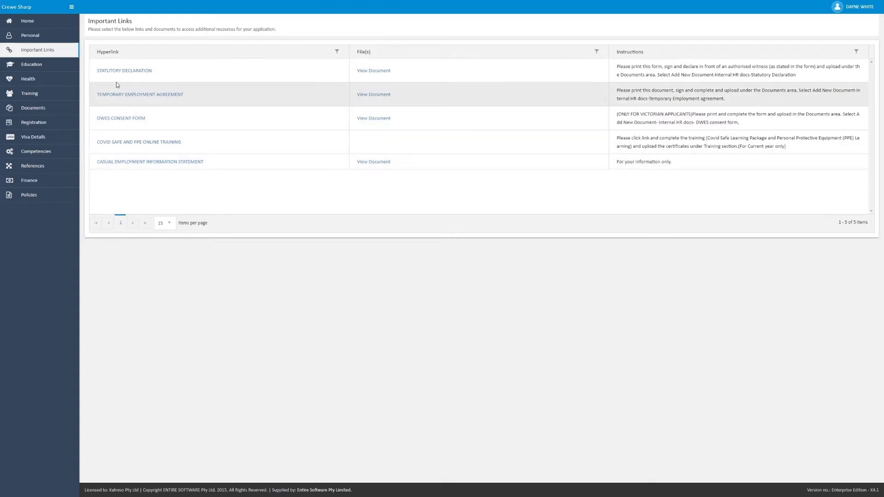
Step: Go through the qualification list in the Education section, including Registered Nurse and Home and Community, and save the qualifications
click(41, 68)
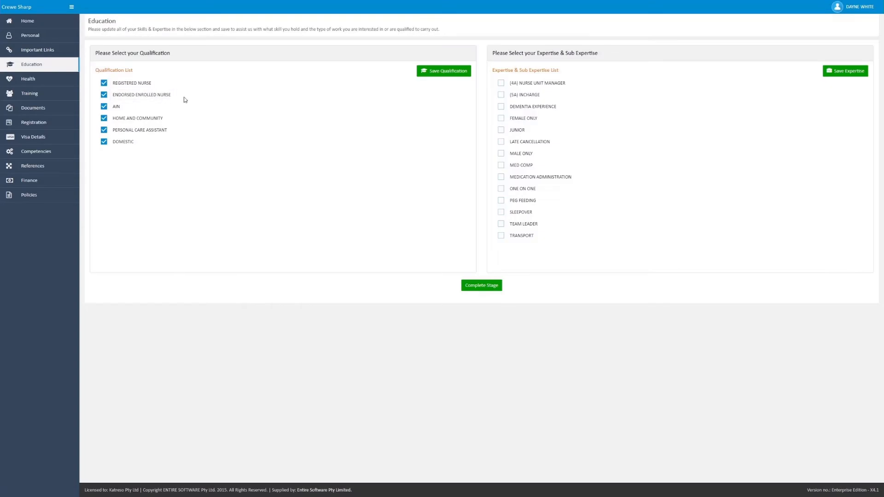
click(104, 85)
click(104, 86)
click(104, 119)
click(445, 71)
click(446, 73)
Step: Inspect the Flu Vaccination entry's date, reference and file upload fields in the Health section, and exit the form without submitting
click(42, 84)
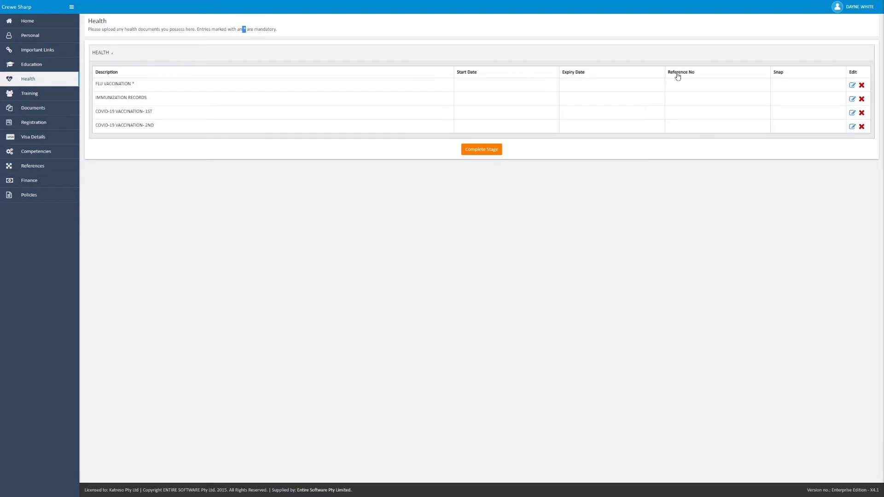
click(329, 84)
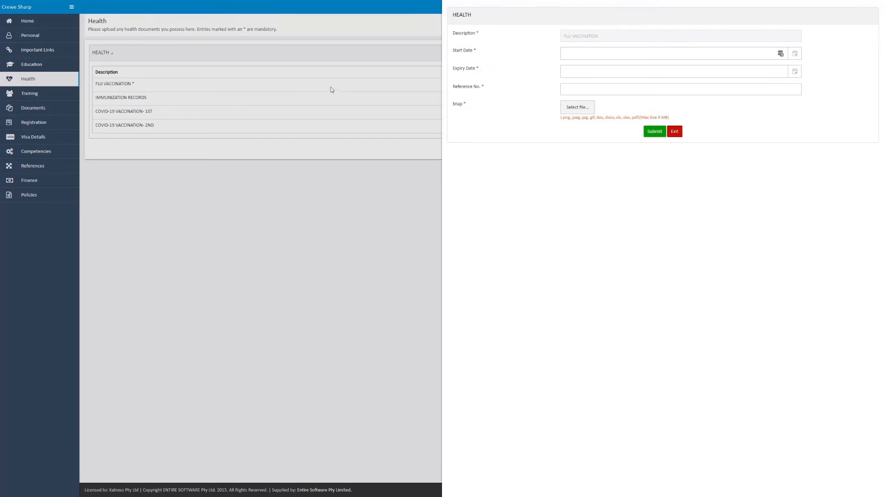
click(569, 72)
click(569, 110)
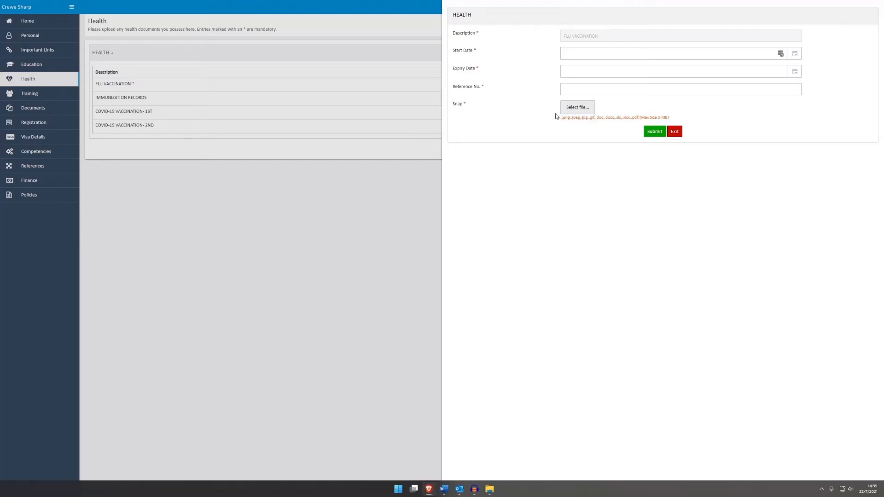
click(388, 238)
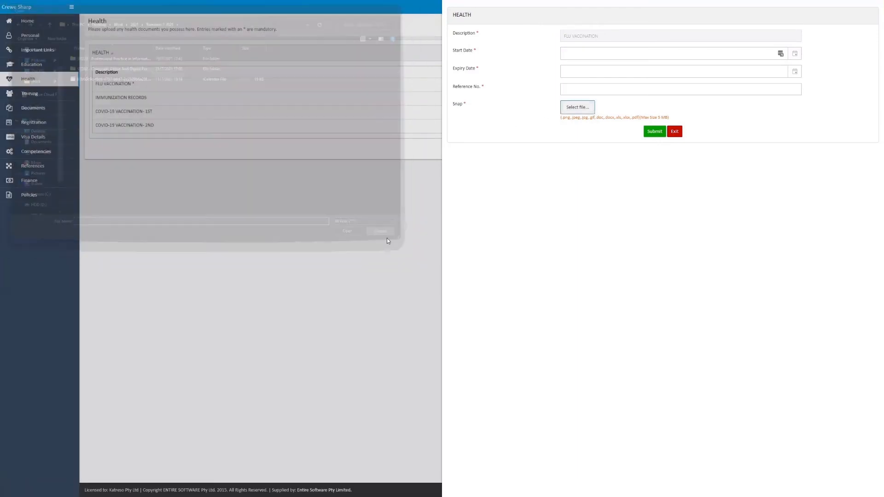
drag(558, 120, 679, 121)
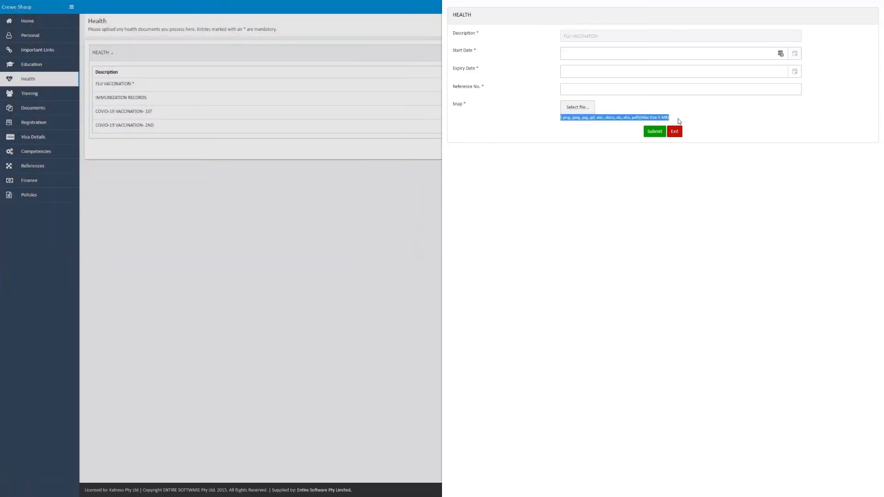
click(566, 122)
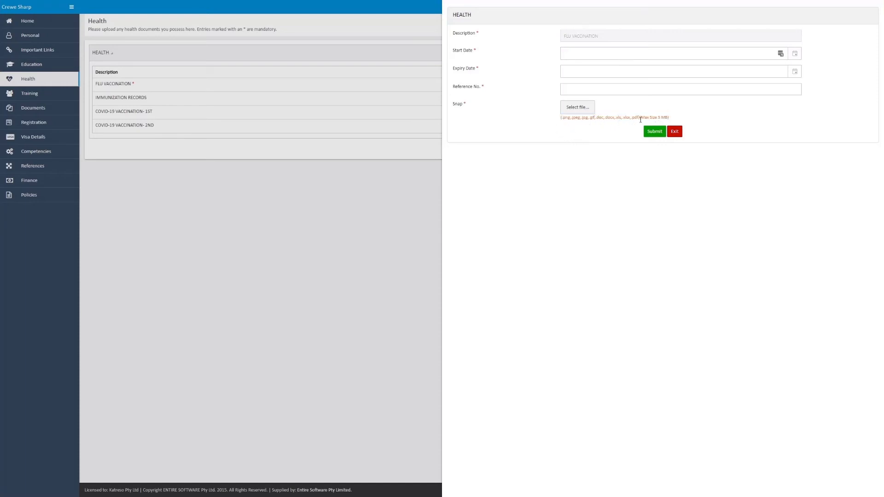
click(675, 131)
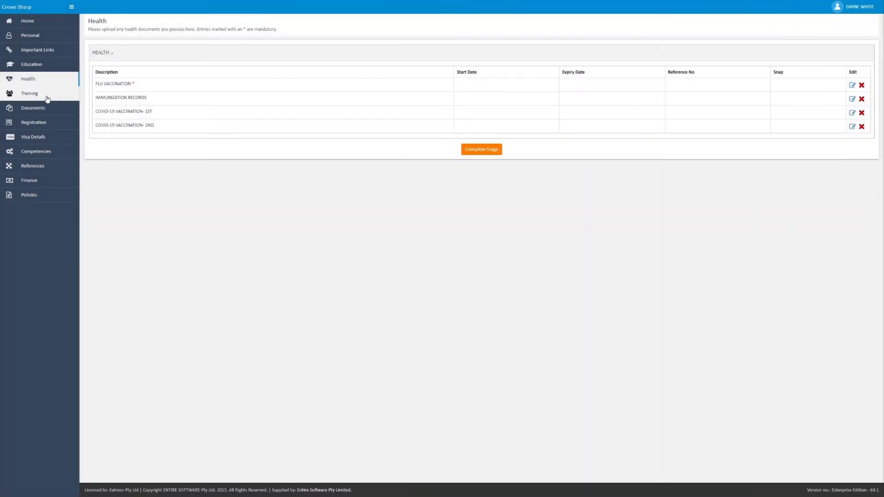
Step: Review the list of requested training documents in the Training section
click(47, 97)
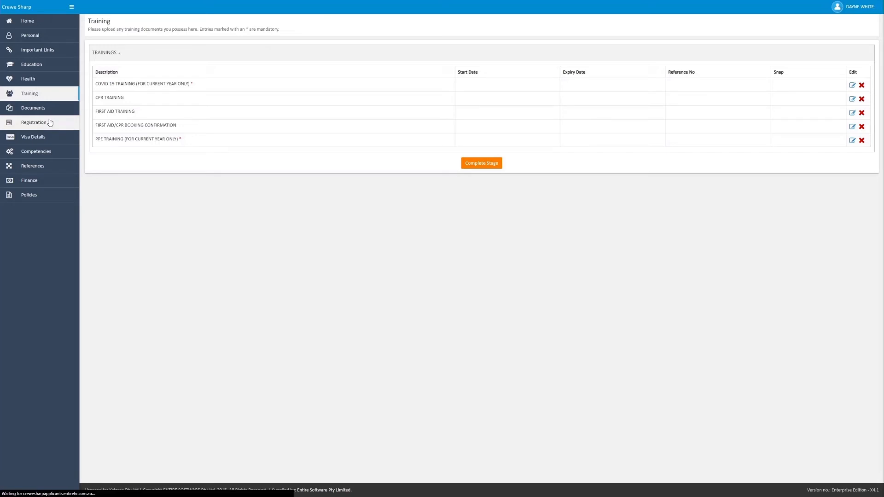
Step: Compare the No and Yes answers to the qualification registration question, leave Yes selected and activate the RN registration number field
click(50, 122)
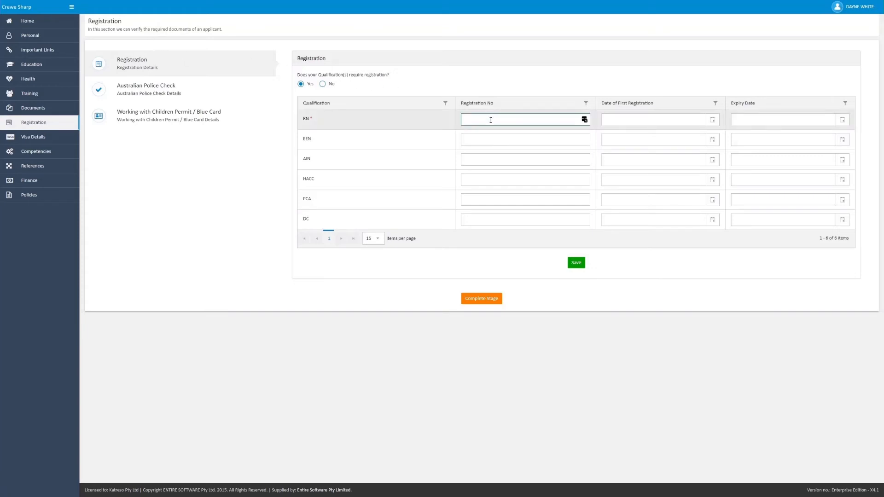
click(323, 84)
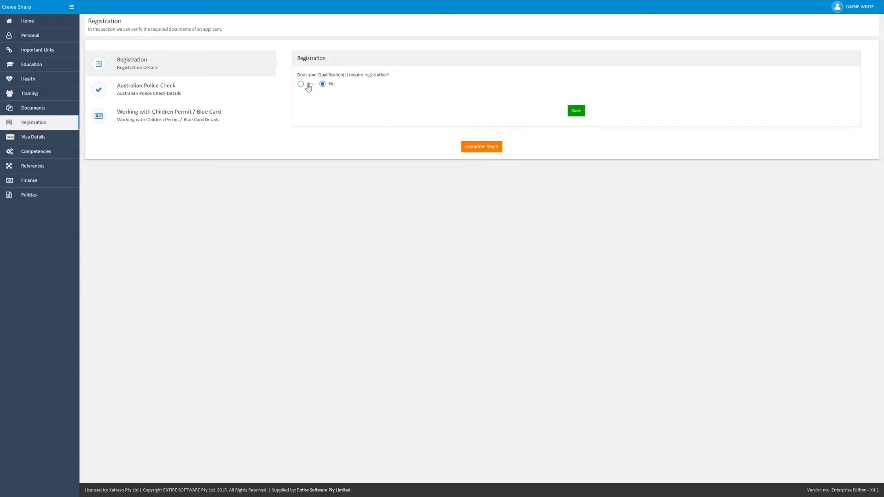
click(308, 86)
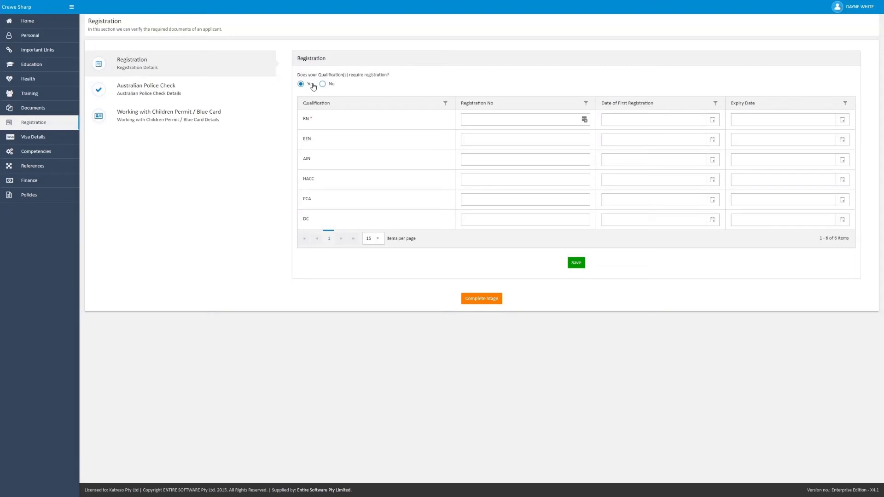
click(326, 86)
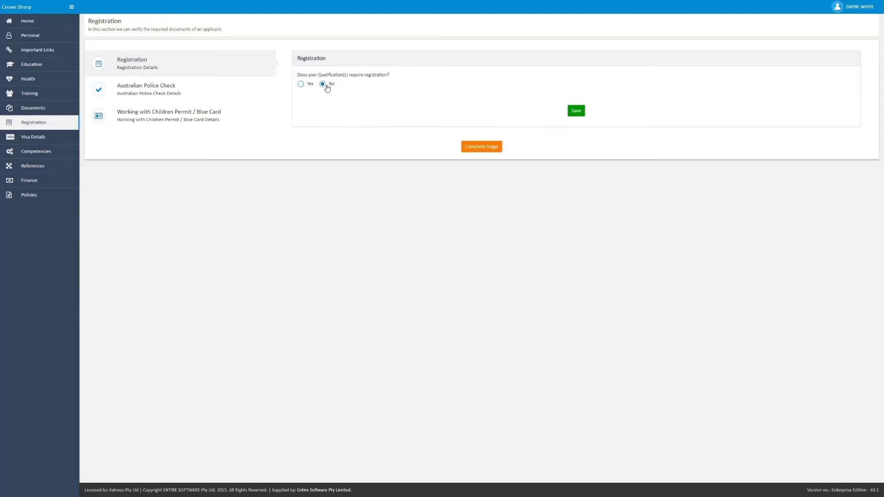
click(575, 111)
click(313, 85)
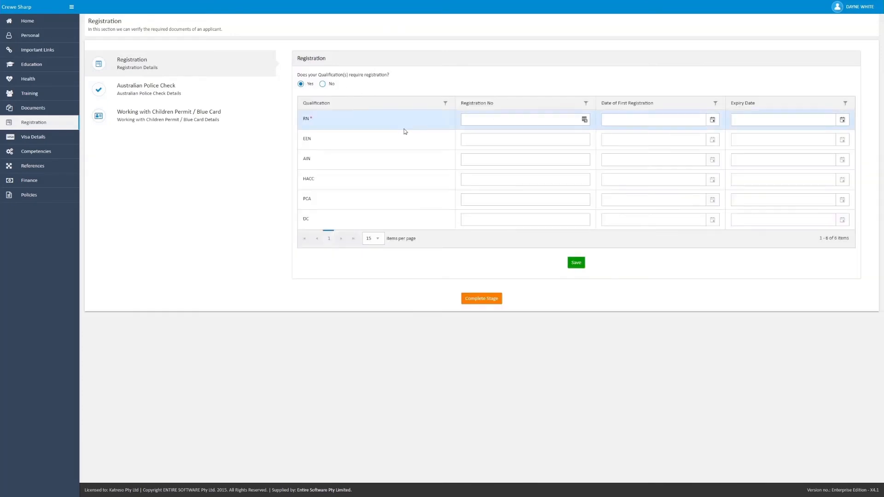
click(503, 119)
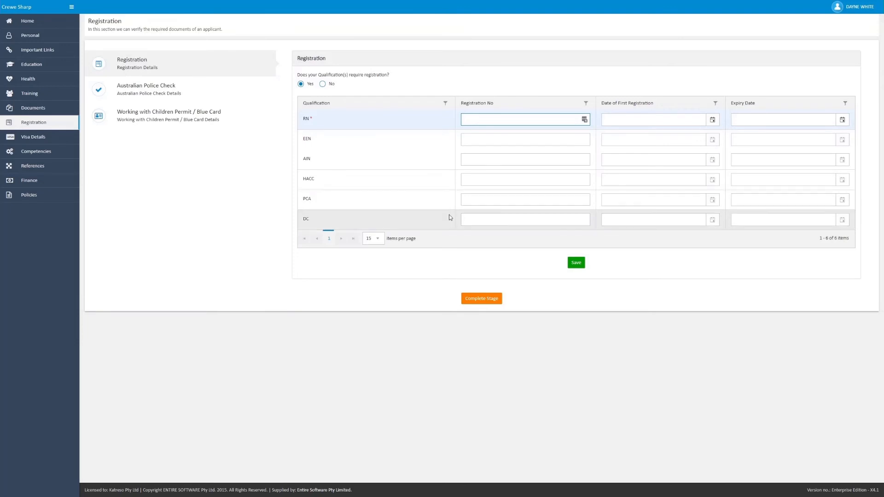
Step: Answer Yes to the current Australian Police Check and Working with Children Permit questions in Registration to view their detail fields
click(220, 94)
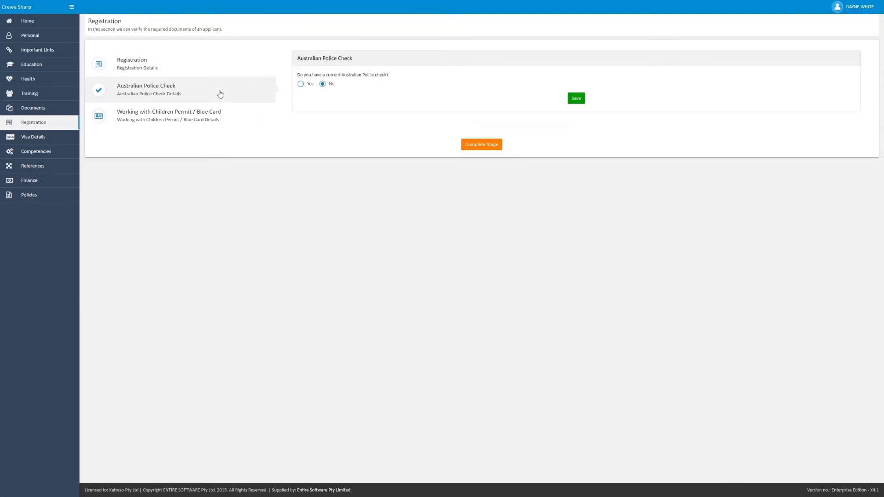
click(301, 85)
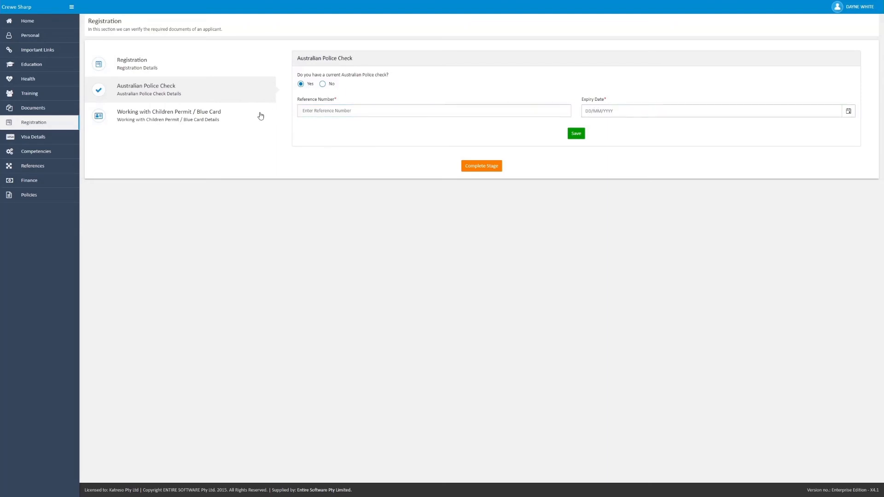
click(181, 119)
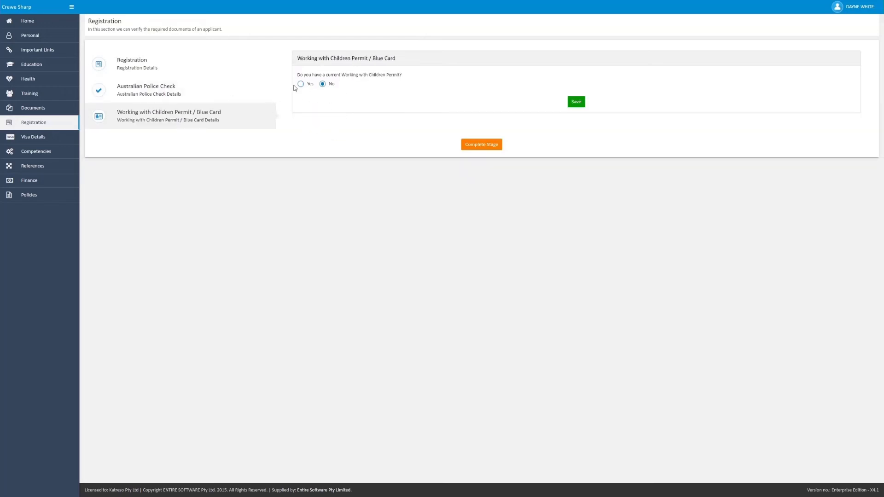
click(301, 84)
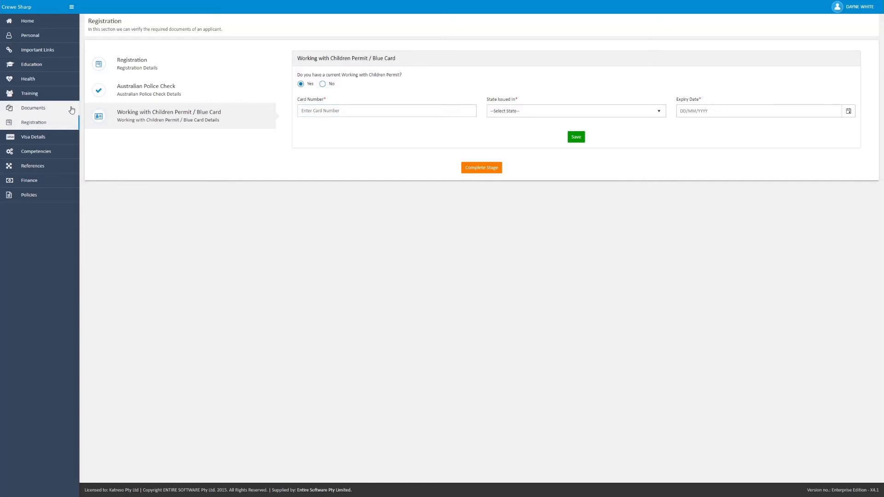
Step: Set the Australian Citizen/Permanent Resident answer to No in Visa Details and inspect the Passport Country and Passport Expiry fields
click(51, 140)
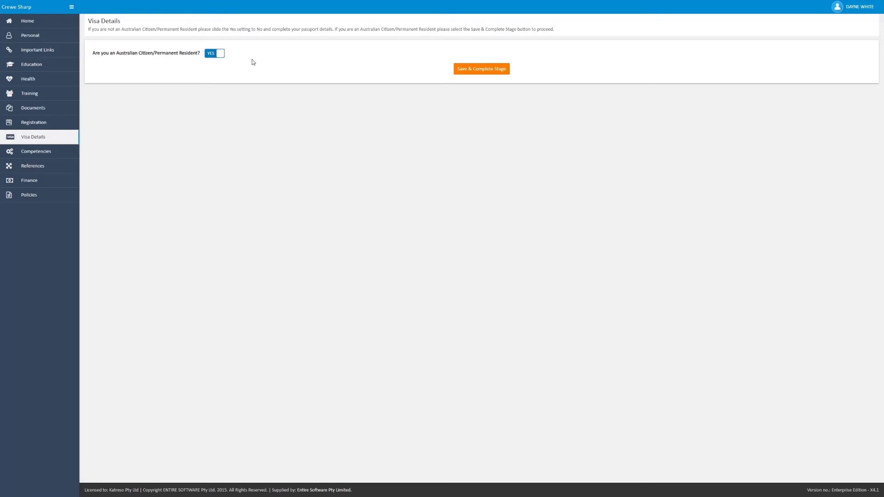
click(468, 70)
click(217, 56)
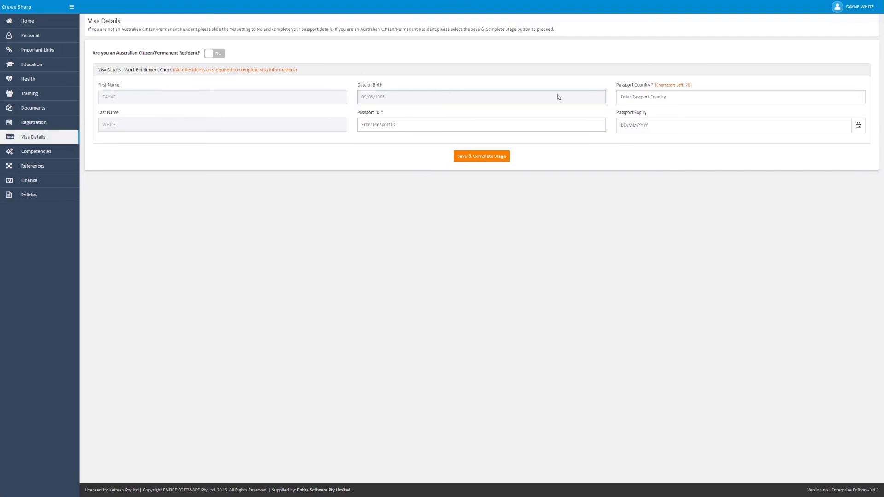
click(639, 97)
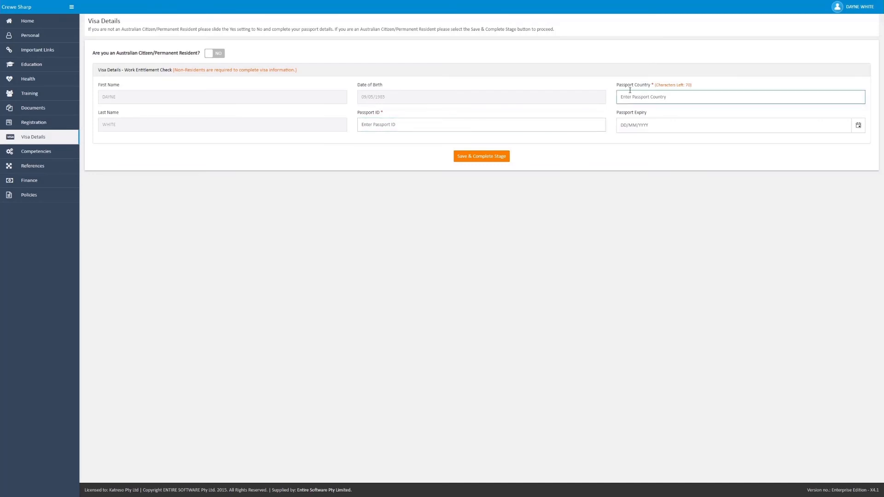
click(629, 124)
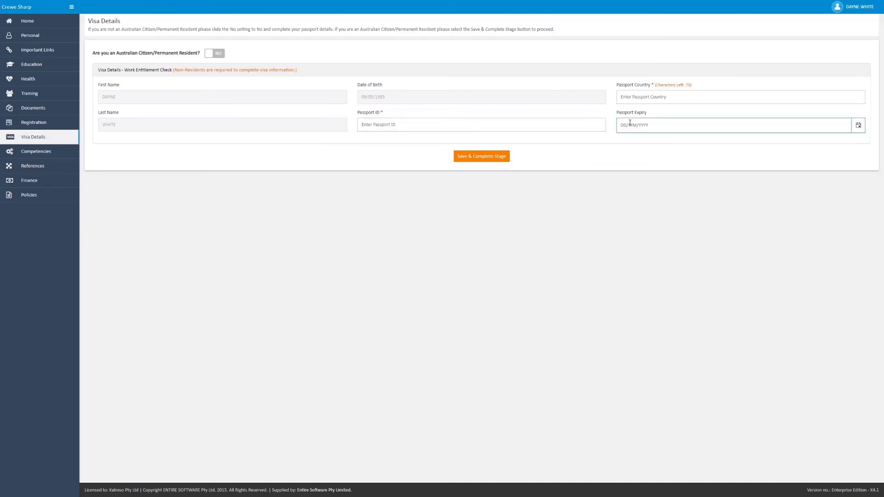
click(472, 157)
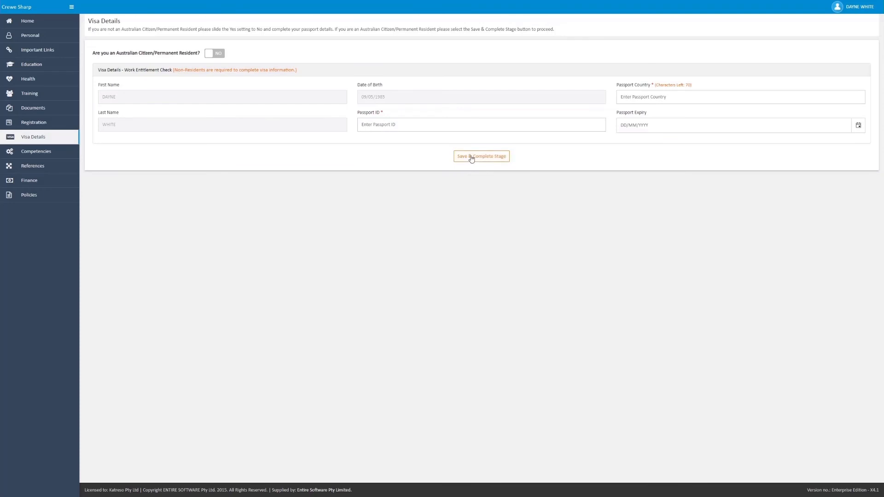
Step: Review the Competencies categories and look through the questionnaires from Health Questionnaire and Infection Control to Bullying and Harassment
click(56, 151)
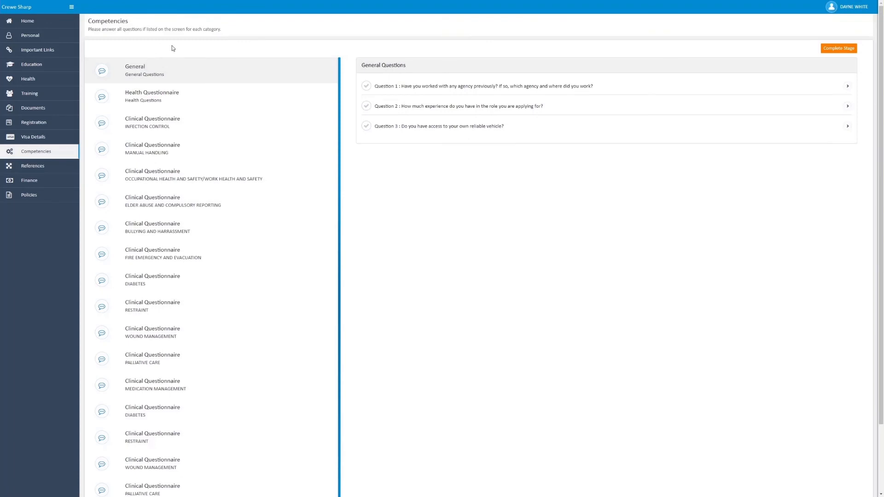
scroll(215, 276, down, 2)
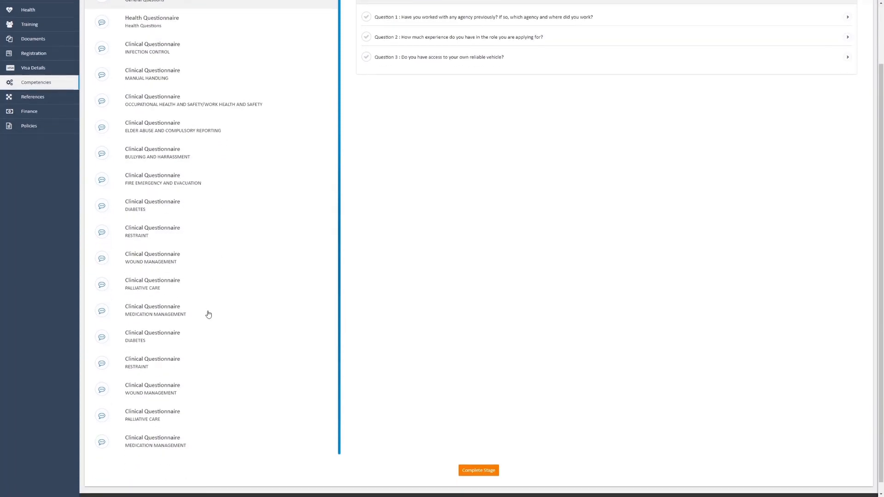
scroll(354, 396, up, 2)
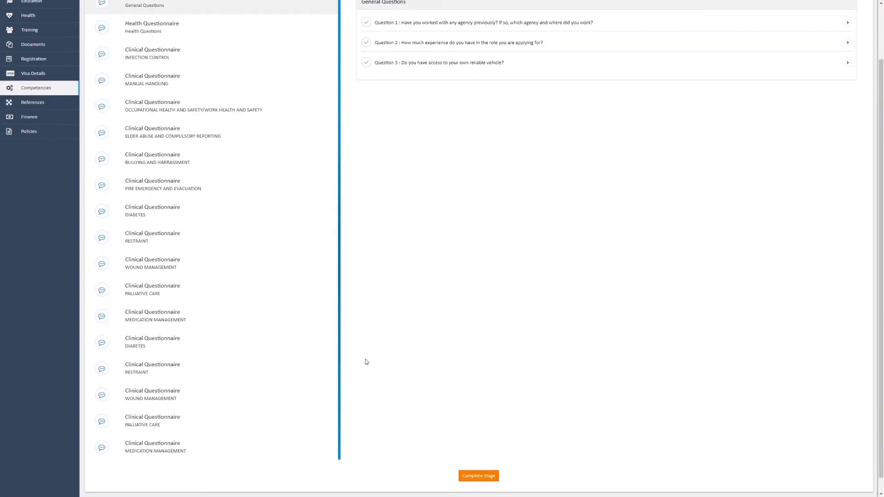
click(187, 95)
click(194, 124)
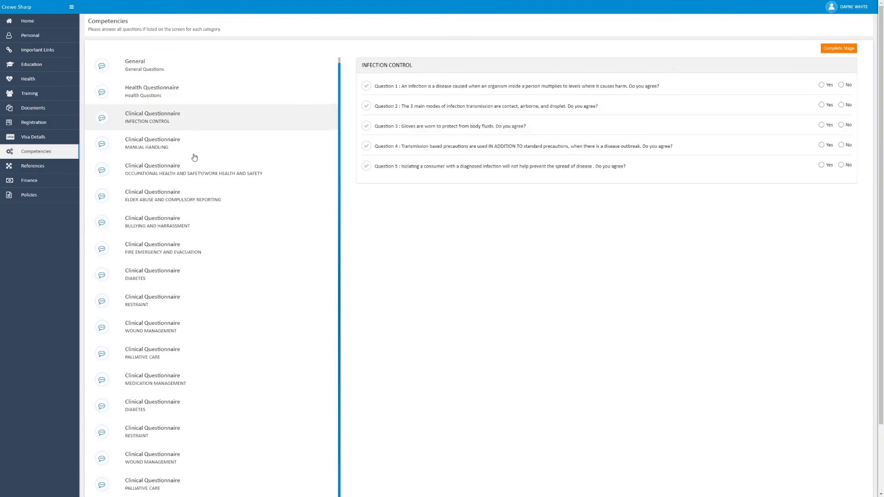
click(193, 150)
click(191, 175)
click(189, 203)
click(189, 226)
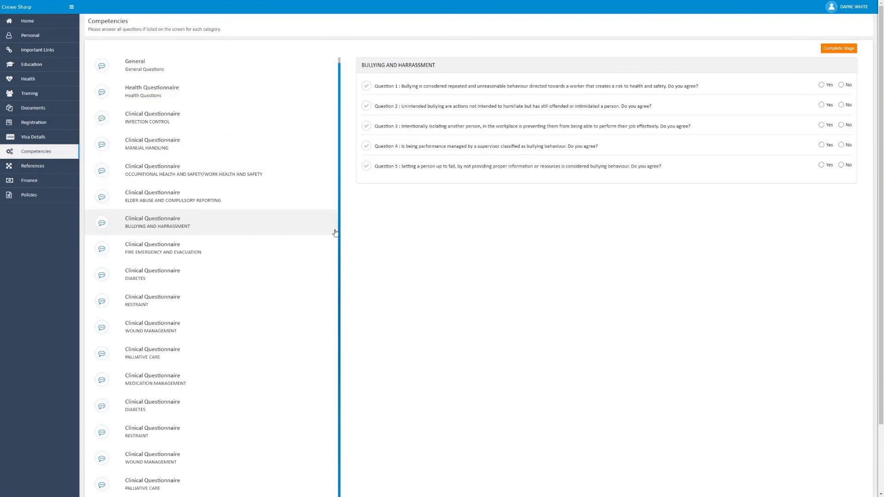
scroll(448, 251, down, 1)
scroll(448, 251, down, 2)
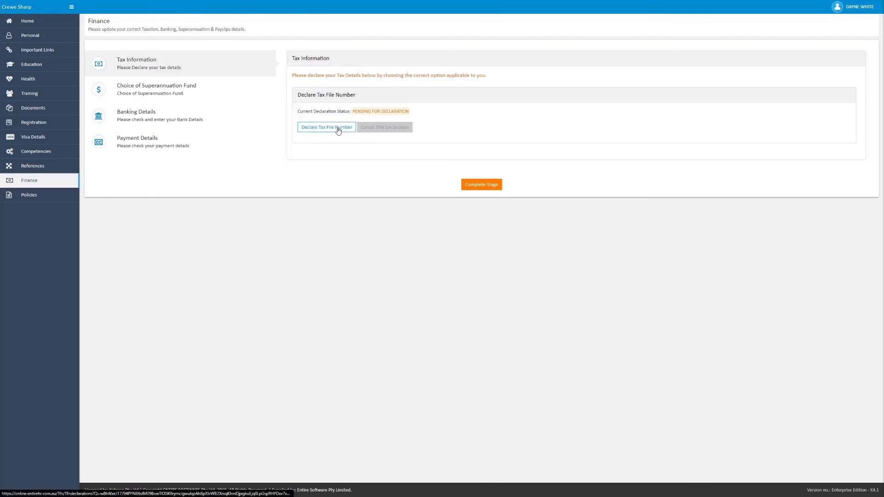
Step: Review Finance's superannuation options, the new bank entry form and the payslip delivery settings, exiting the bank form without saving
click(245, 94)
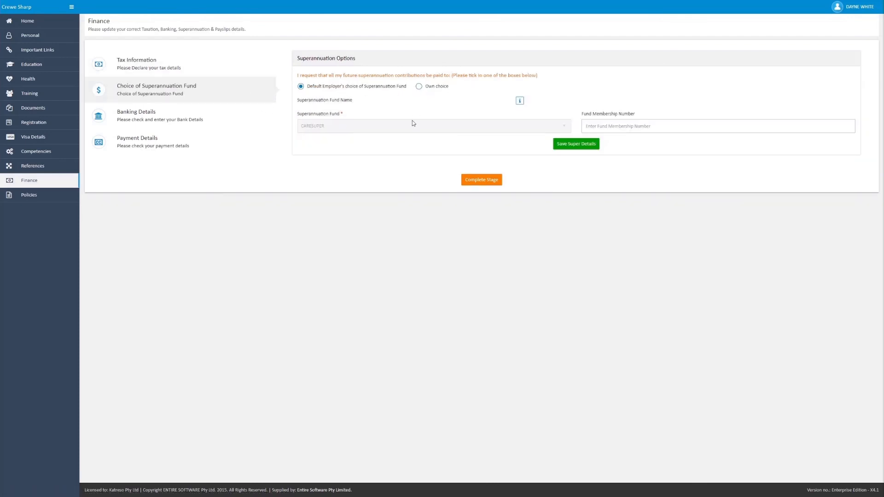
click(230, 113)
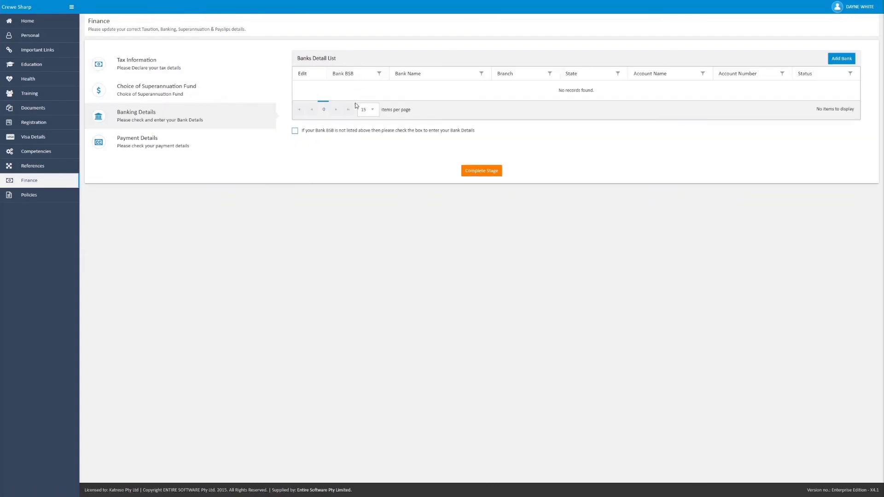
click(841, 59)
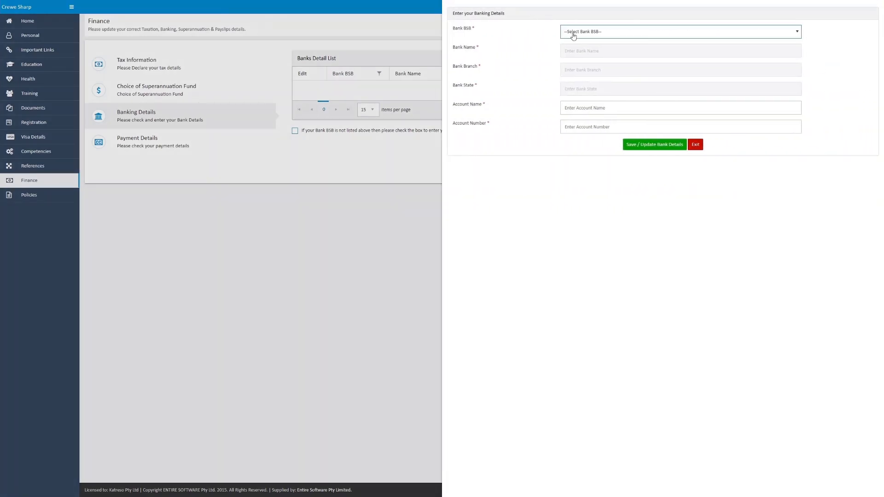
click(695, 145)
click(144, 146)
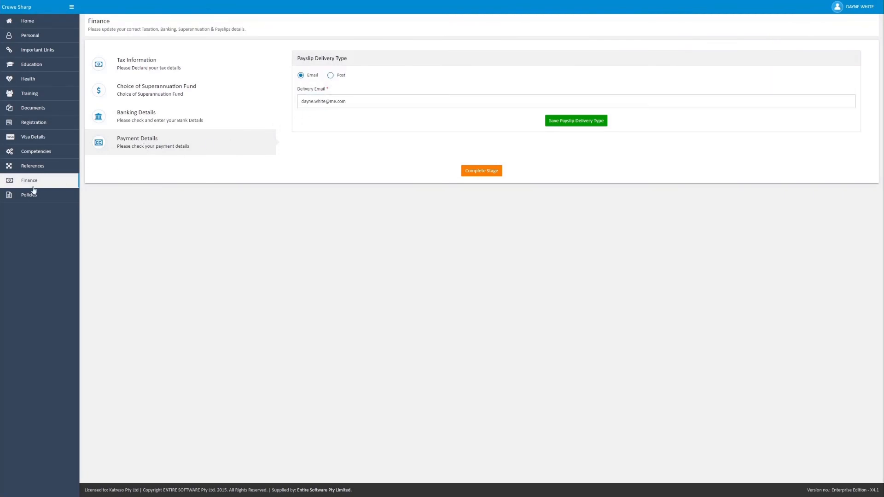
Step: Read through the Code of Conduct in the Policies section and return to the application progress overview on the home page
click(68, 197)
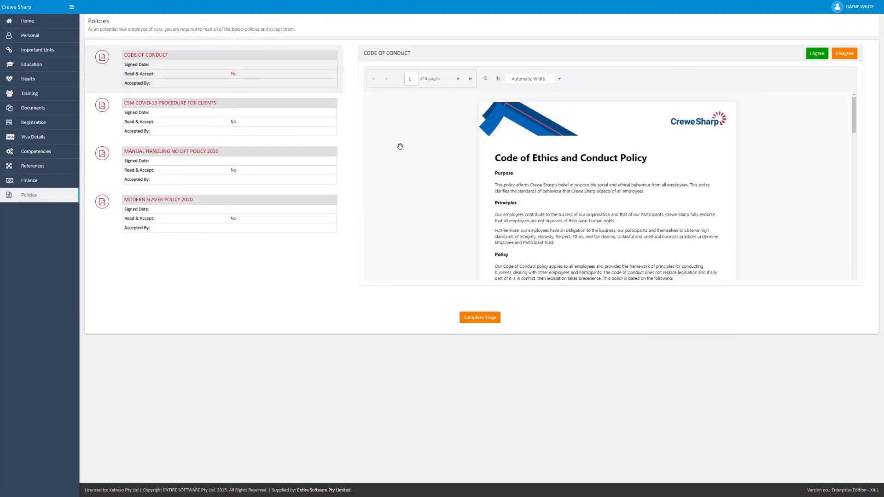
scroll(587, 152, down, 5)
scroll(581, 192, down, 2)
scroll(559, 216, down, 2)
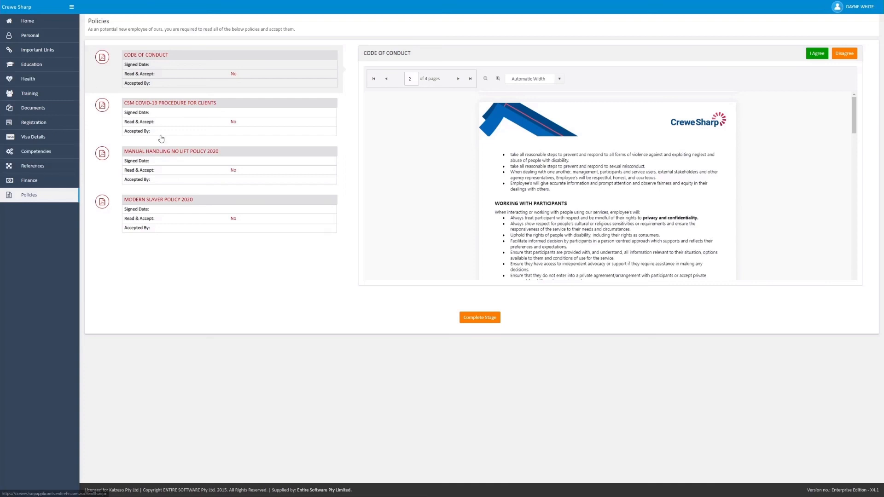
click(42, 23)
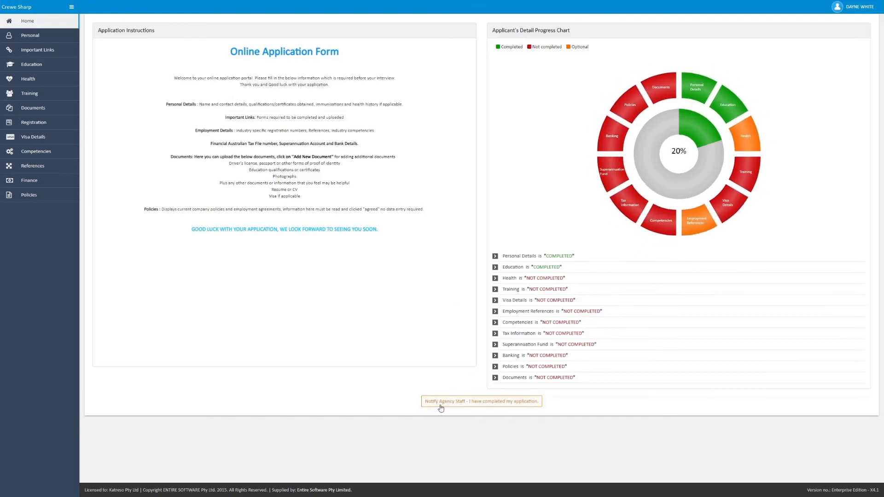